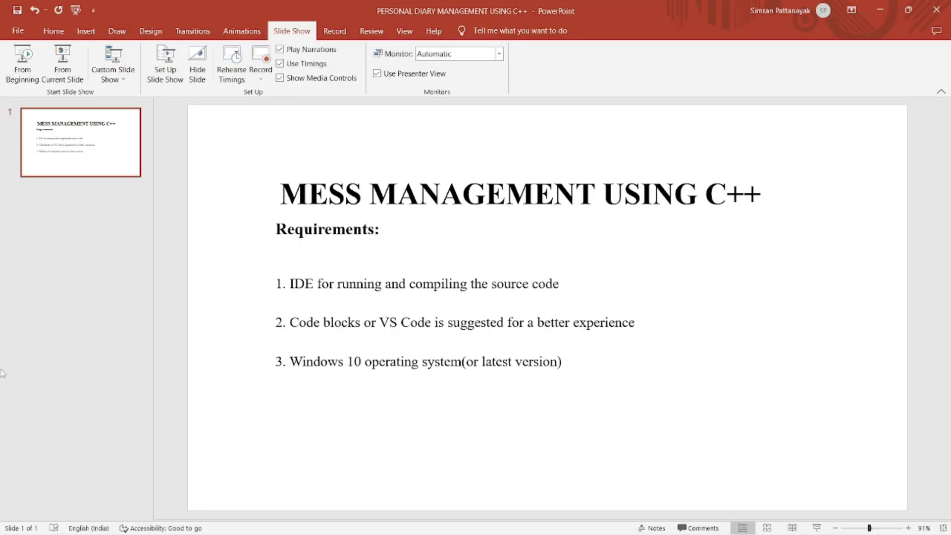
Show messmanagement.cpp full-width with the Explorer sidebar hidden, caret on the Daal-Roti line.
left_click(571, 519)
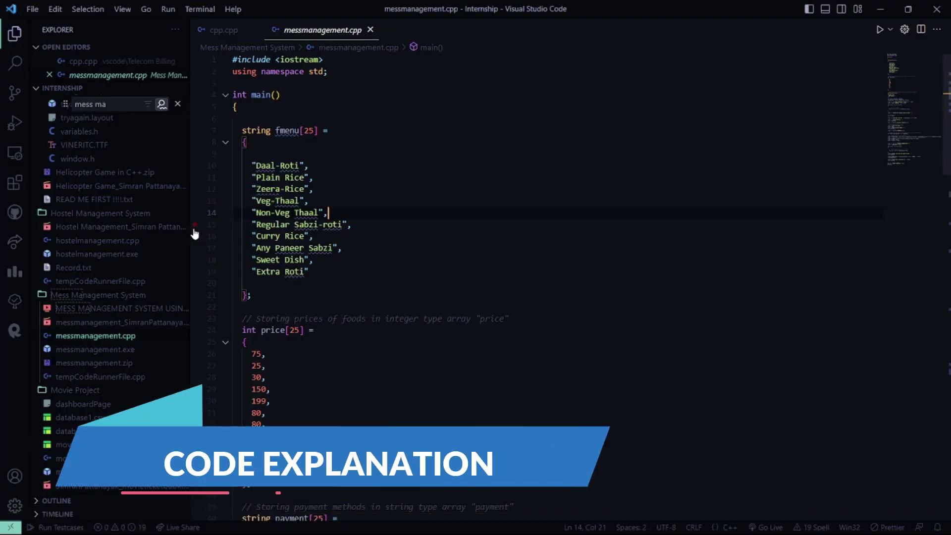
key("ctrl+b")
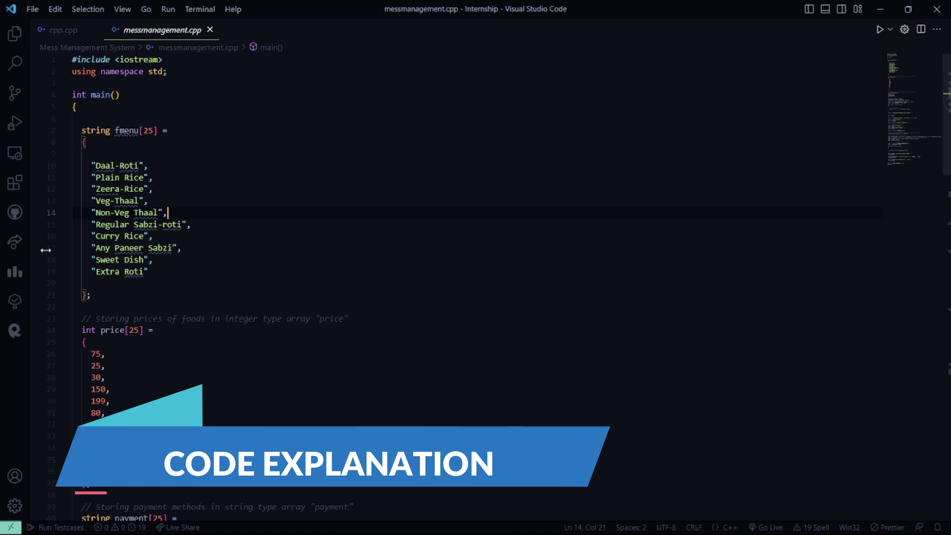
left_click(393, 162)
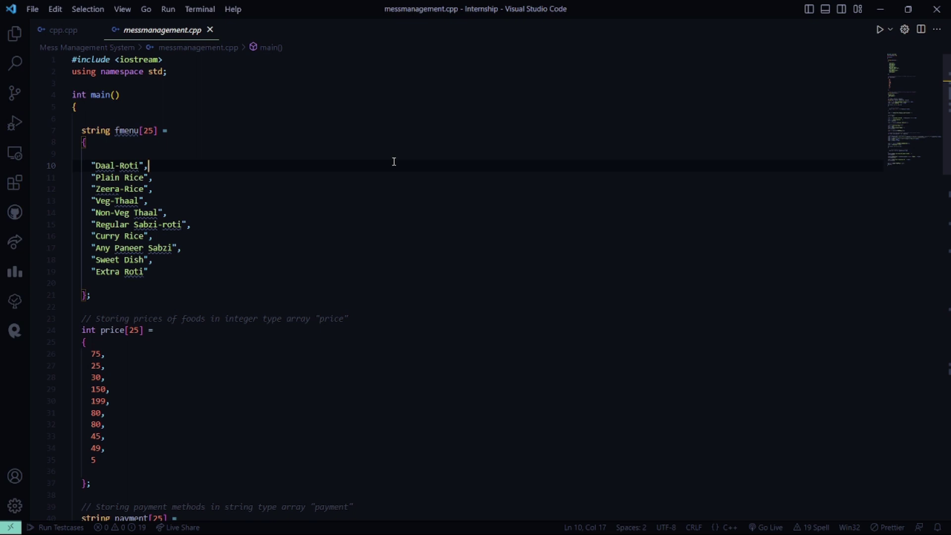
scroll(394, 162, "down", 3)
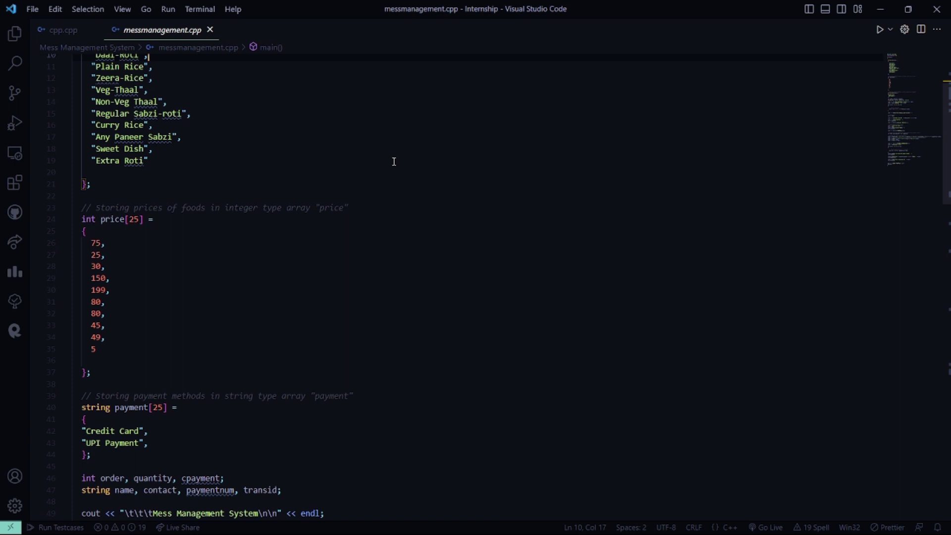
scroll(294, 321, "down", 3)
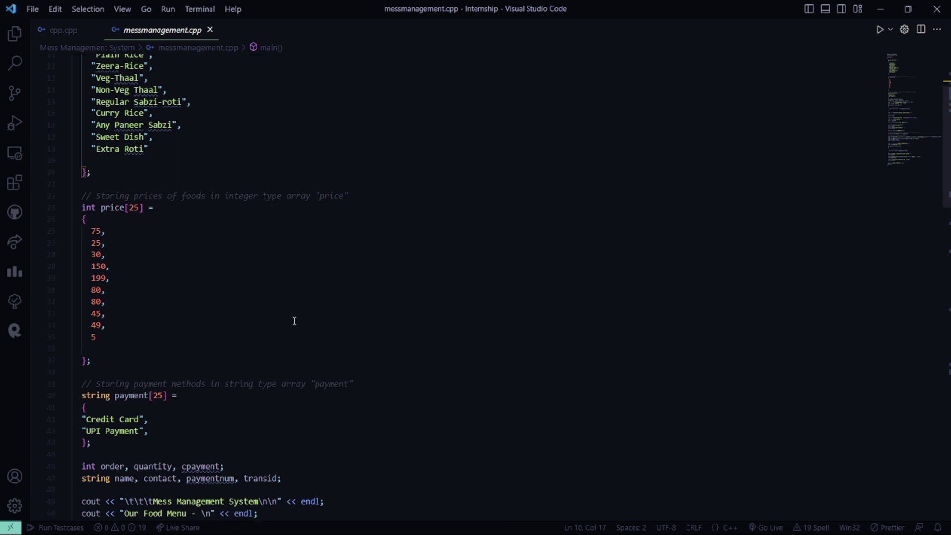
scroll(294, 321, "down", 2)
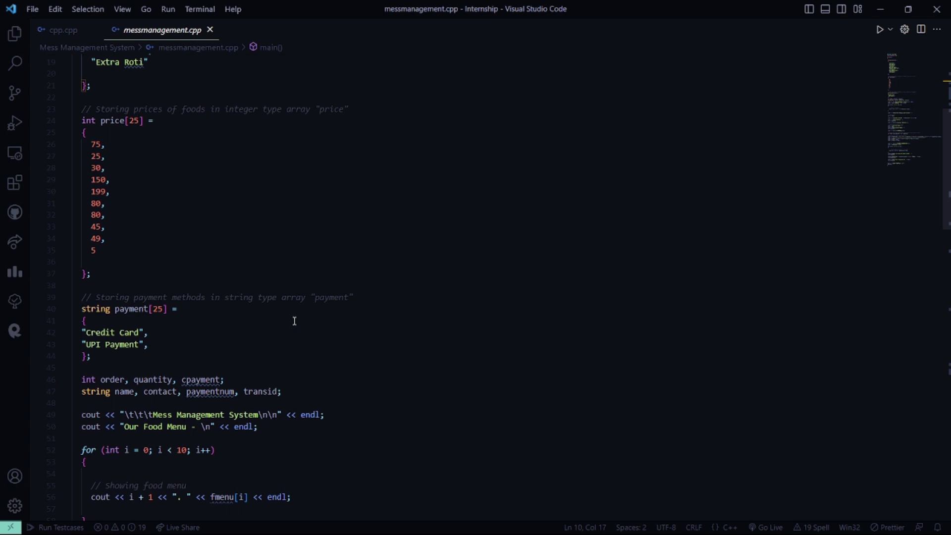
scroll(294, 321, "down", 3)
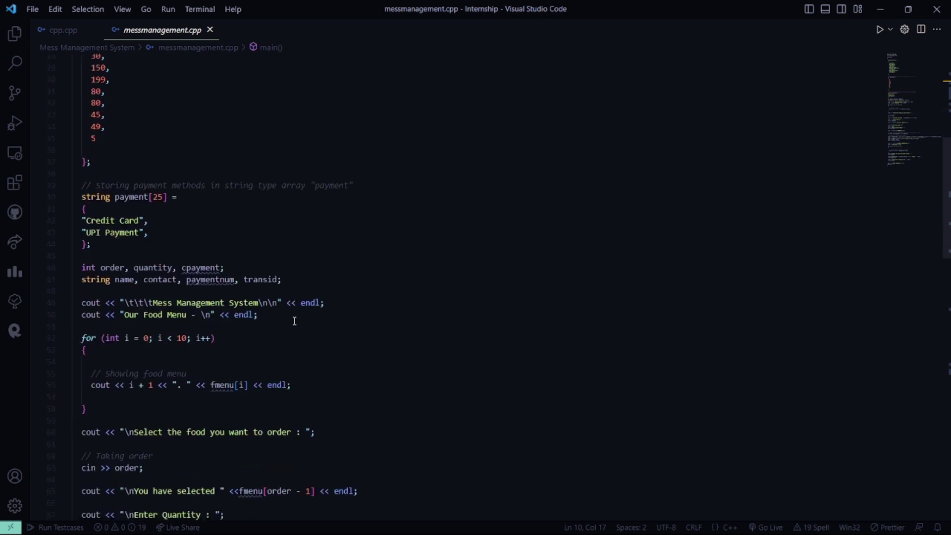
scroll(294, 321, "down", 3)
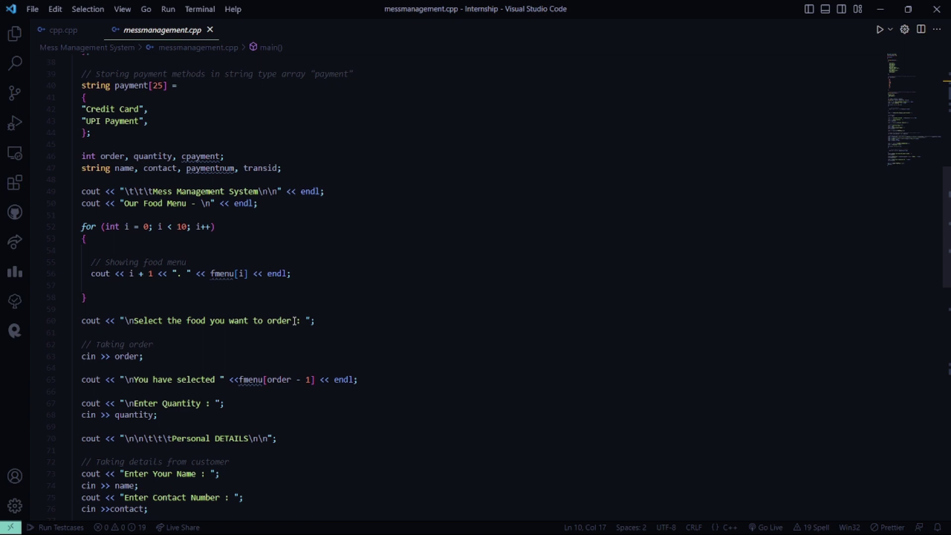
scroll(295, 321, "down", 2)
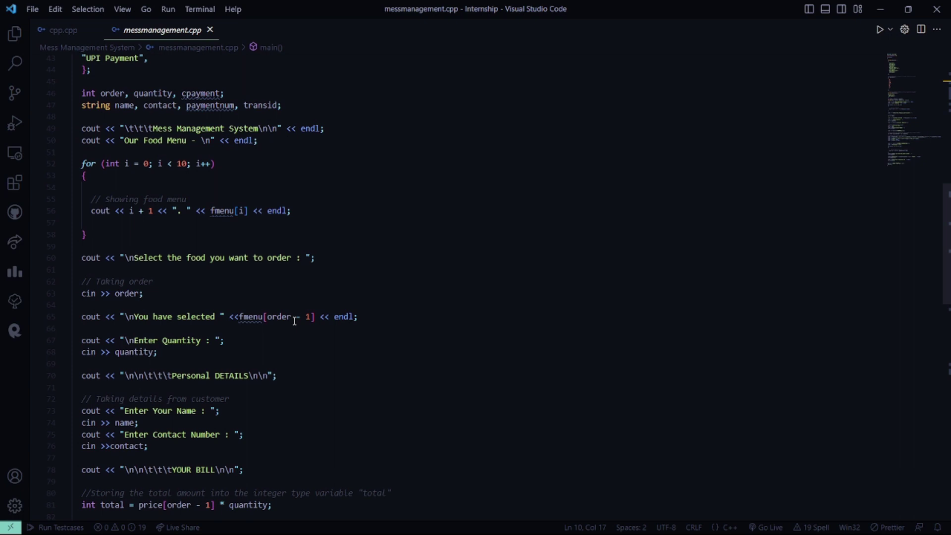
scroll(294, 321, "down", 2)
scroll(294, 321, "down", 2)
scroll(294, 321, "down", 3)
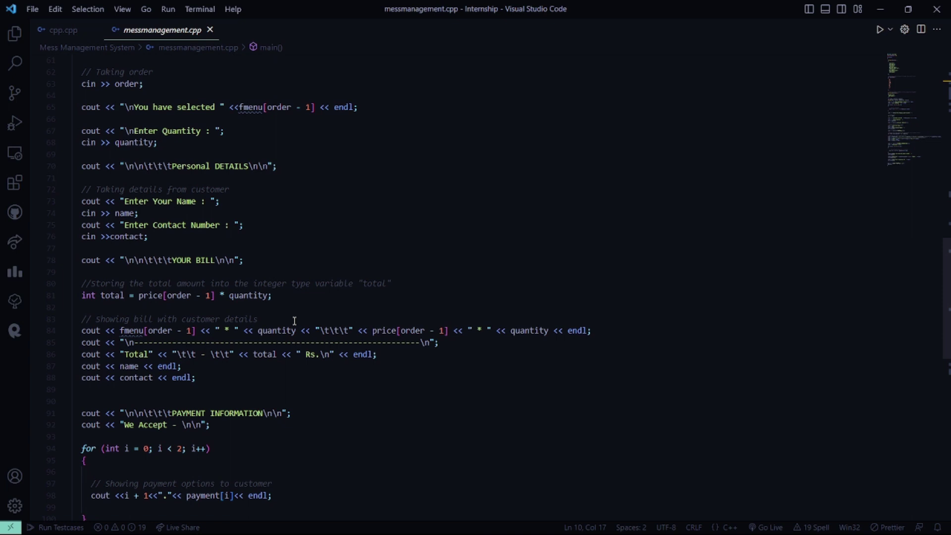
scroll(294, 321, "down", 3)
scroll(294, 320, "down", 3)
scroll(295, 320, "down", 2)
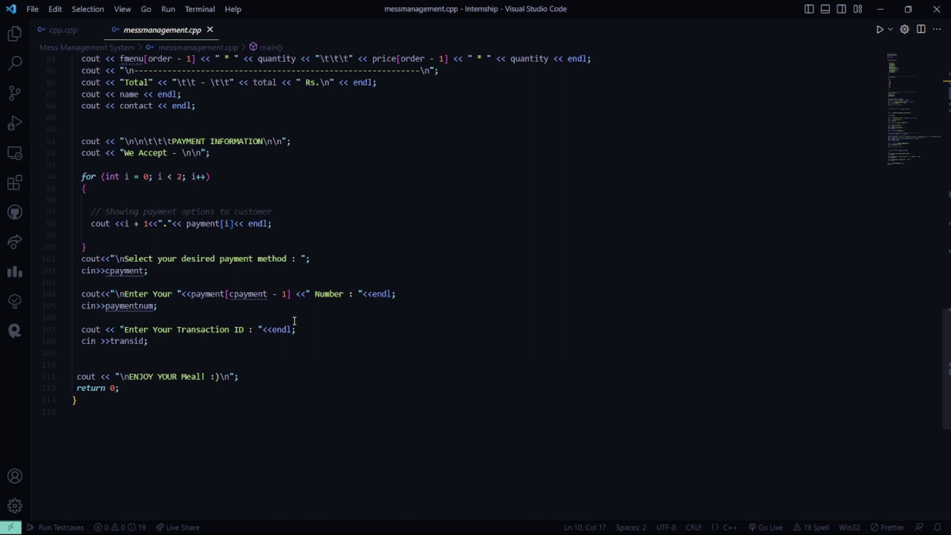
scroll(295, 321, "up", 15)
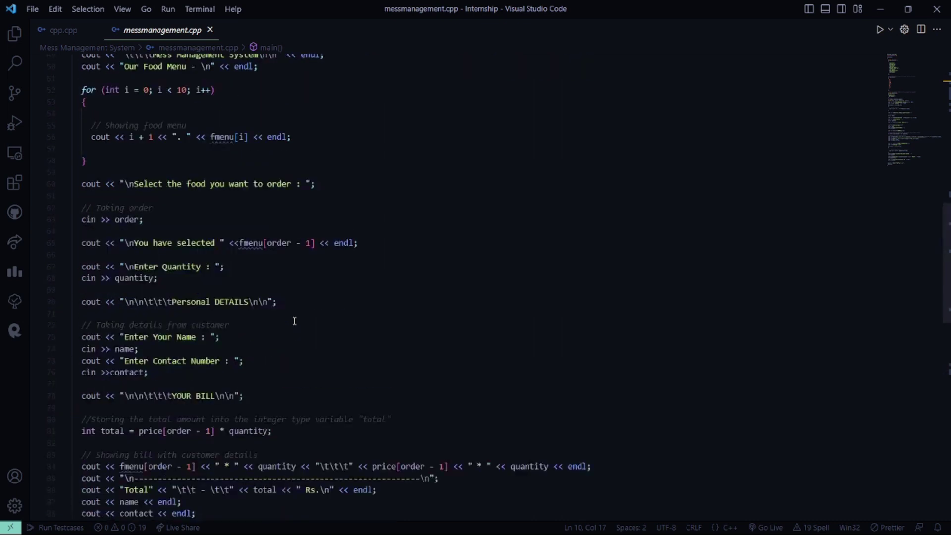
scroll(295, 321, "up", 15)
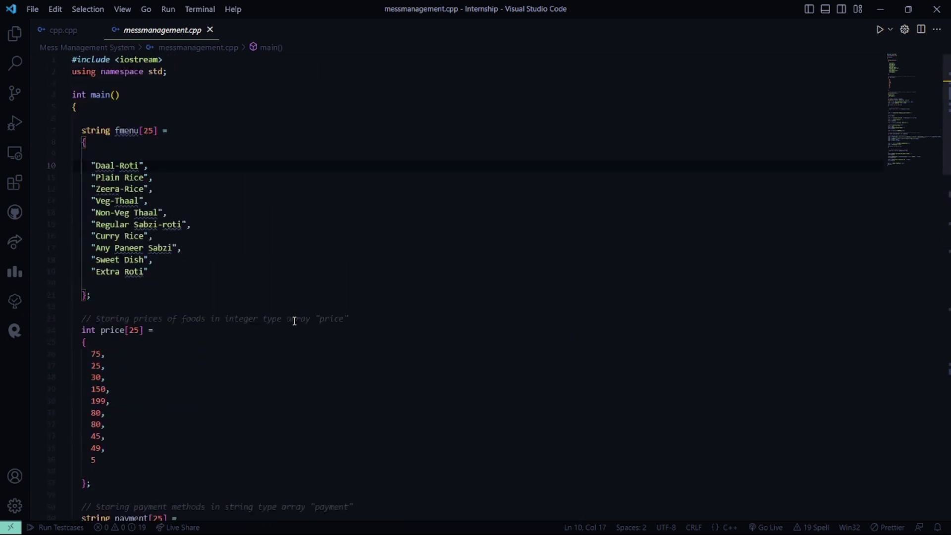
Run the program and order one Non-Veg Thaal (item 5) with name and contact.
left_click(879, 28)
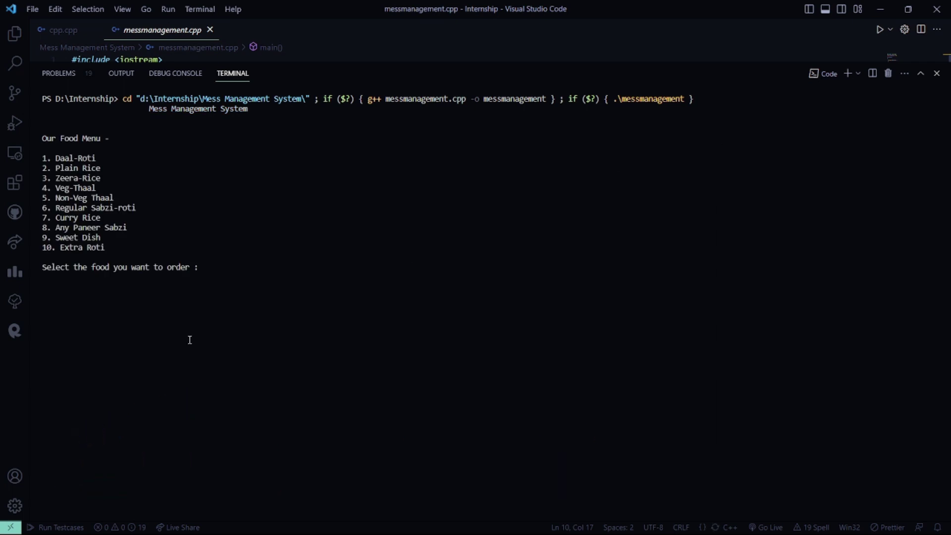
type("1")
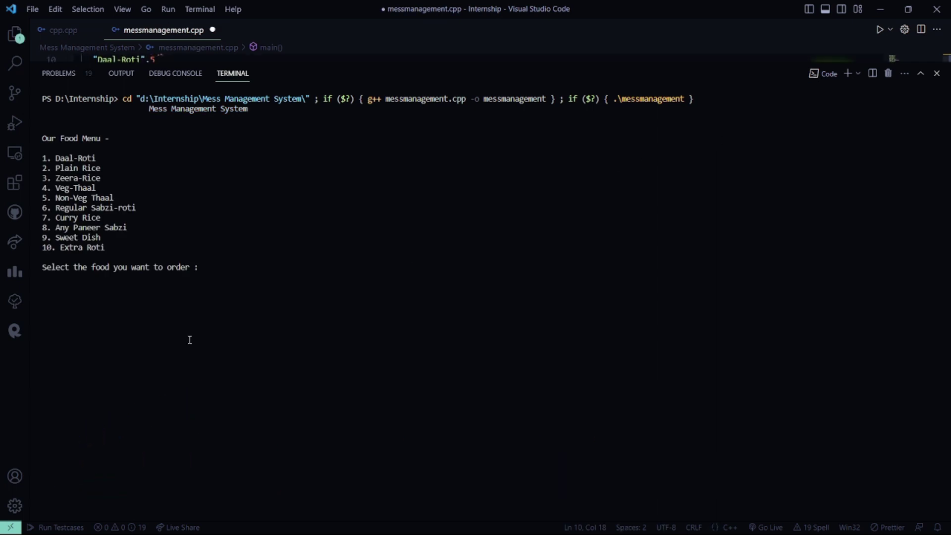
left_click(231, 285)
type("5")
key("Return")
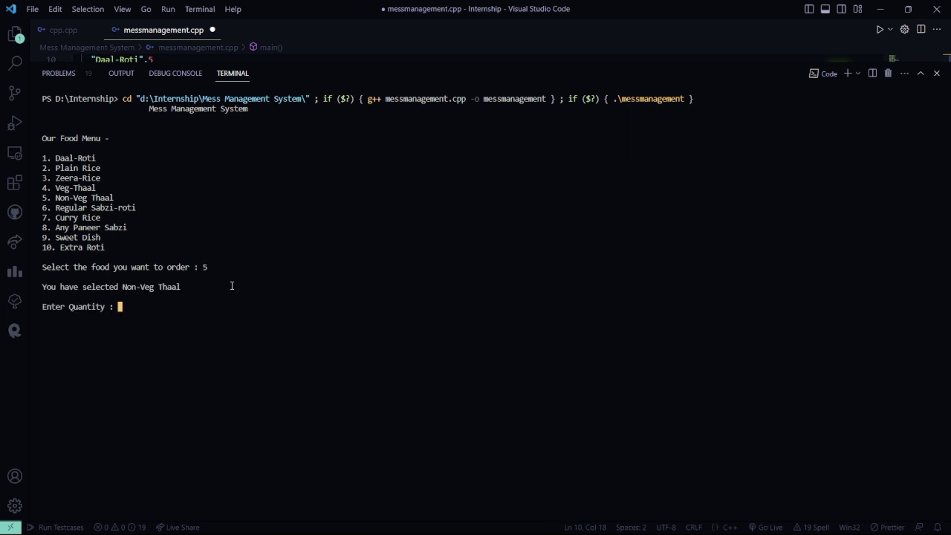
type("1")
key("Return")
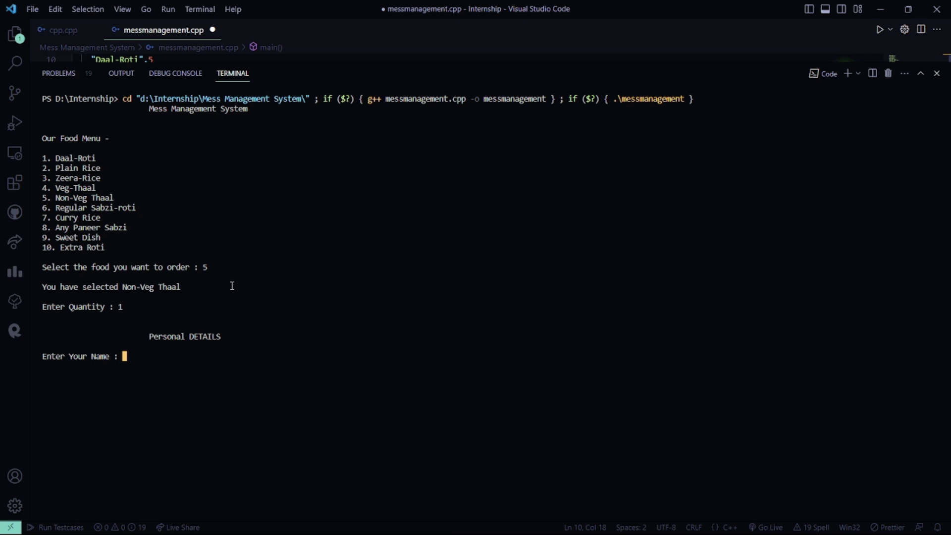
type("Simran")
key("Return")
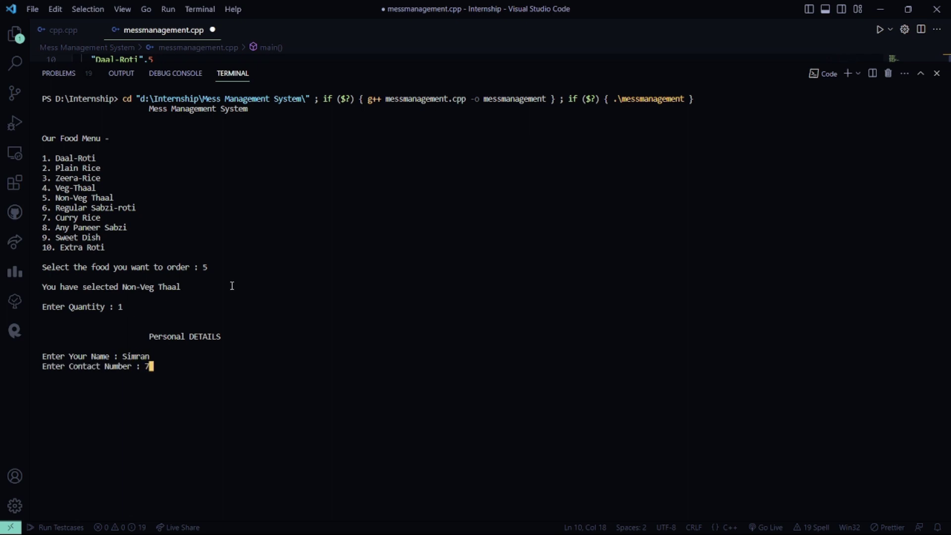
key("Return")
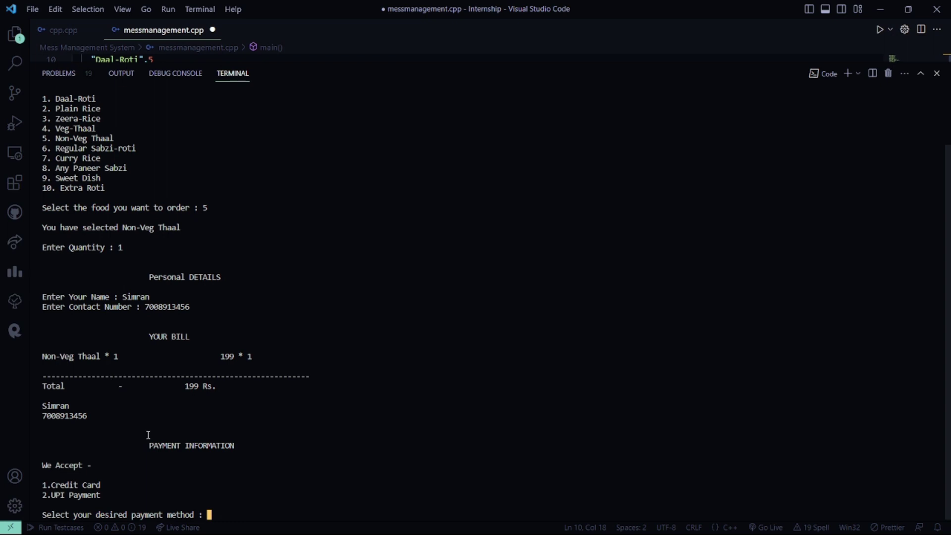
Pay by Credit Card (option 1), entering a card number and transaction ID.
left_click_drag(177, 450, 211, 407)
left_click(210, 408)
type("1")
key("Return")
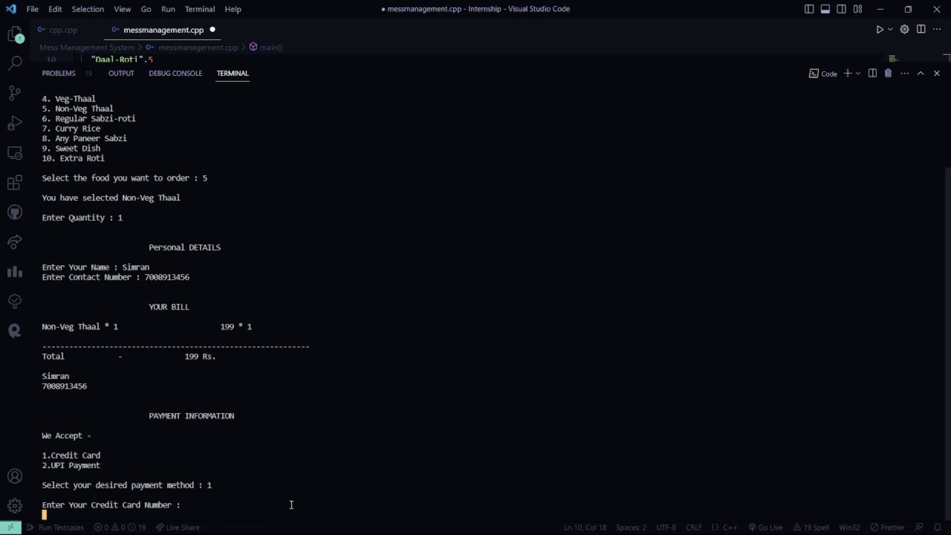
type("12345678")
type("9012")
key("Return")
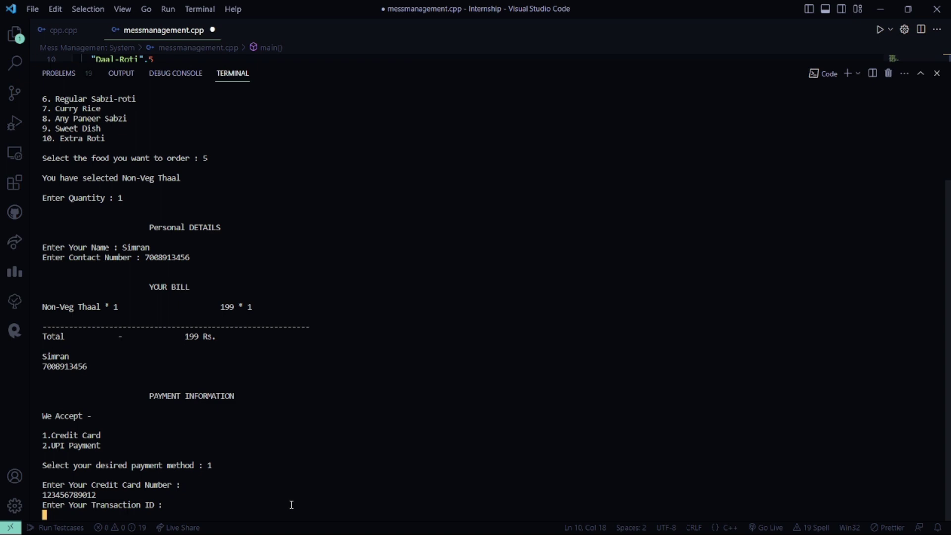
type("55")
type("262")
key("Return")
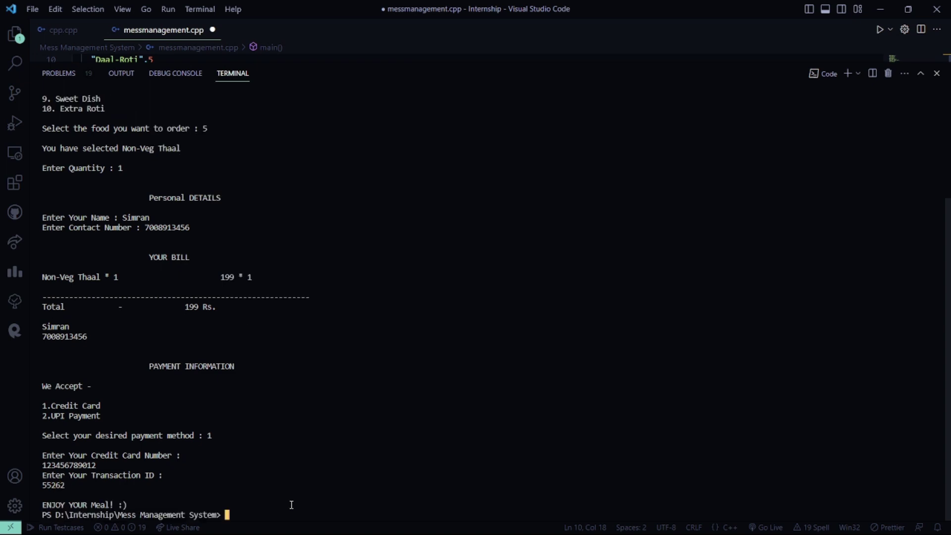